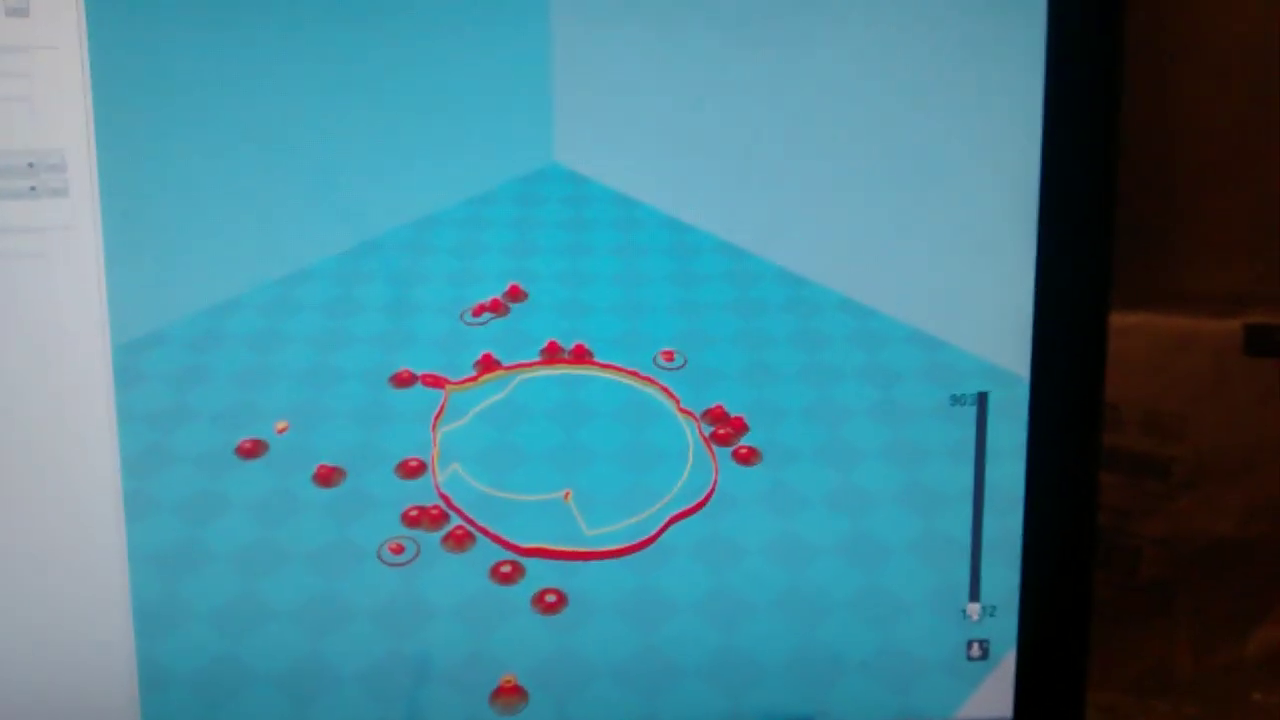
- Raise the layer slider to about layer 408 of 903, exposing the walls, infill and supports
{"action": "left_click_drag", "start_coordinate": [993, 573], "coordinate": [998, 532]}
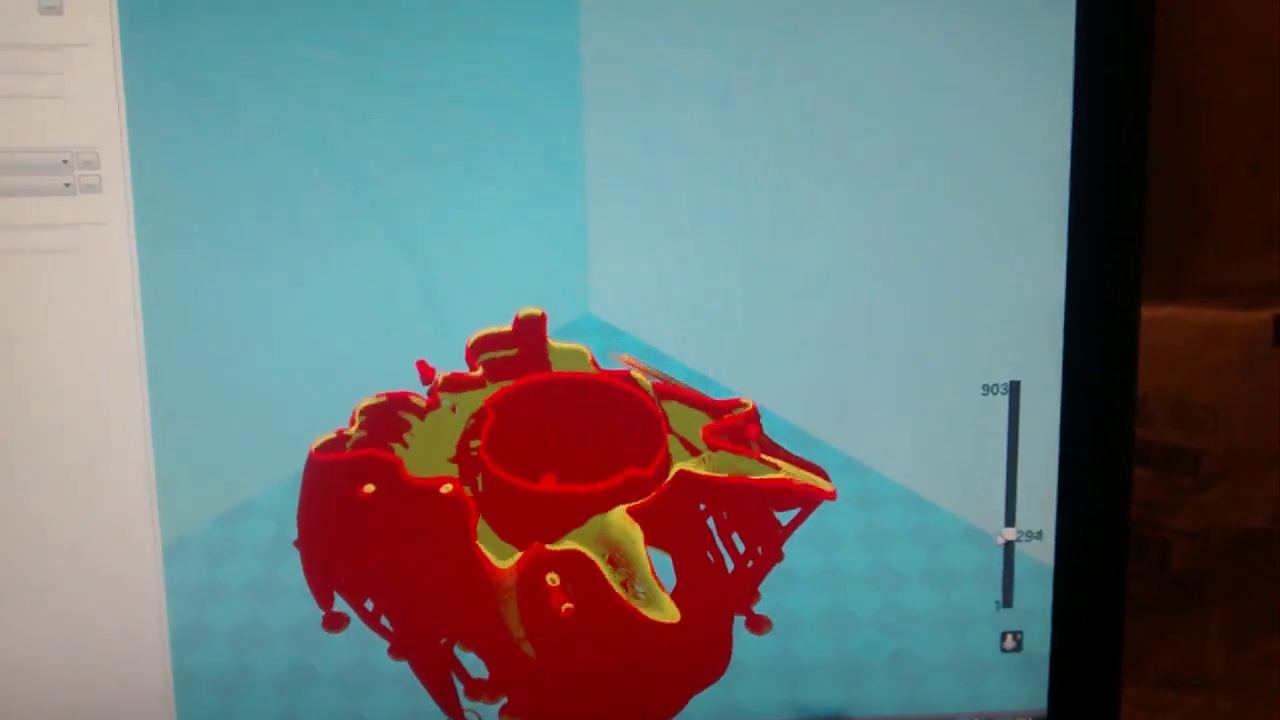
{"action": "left_click_drag", "start_coordinate": [1010, 519], "coordinate": [1005, 520]}
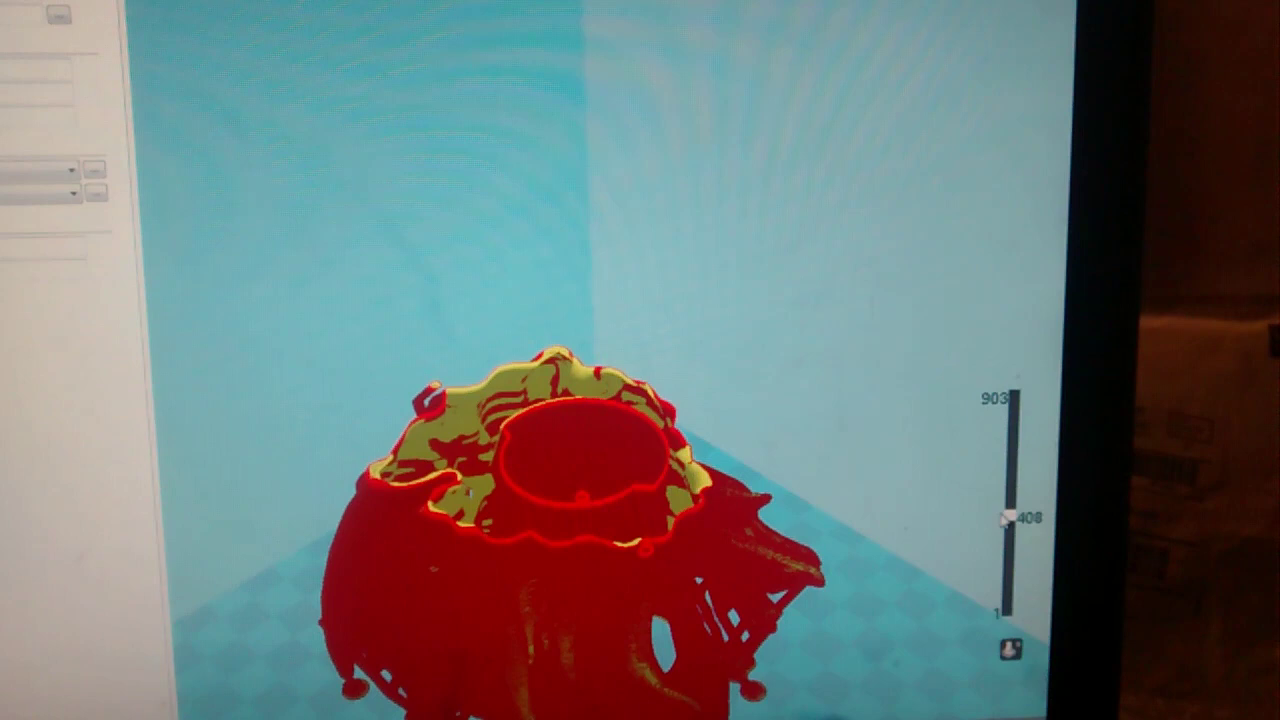